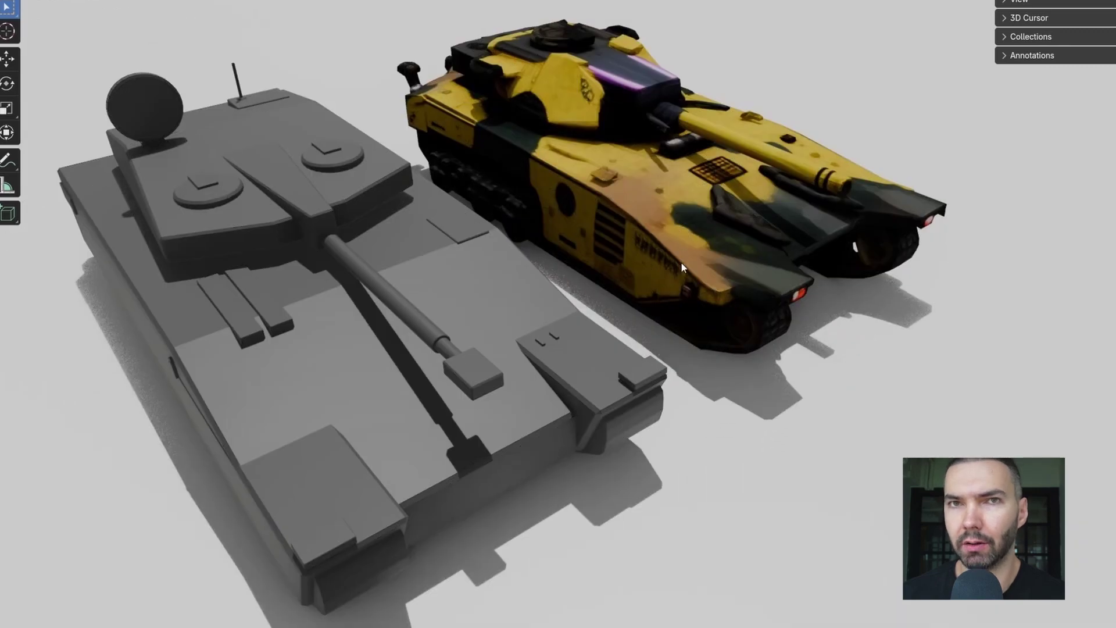
Slide the yellow textured tank along Y onto the grey blockout tank so they overlap.
scroll(681, 262, "down", 4)
key("g")
key("y")
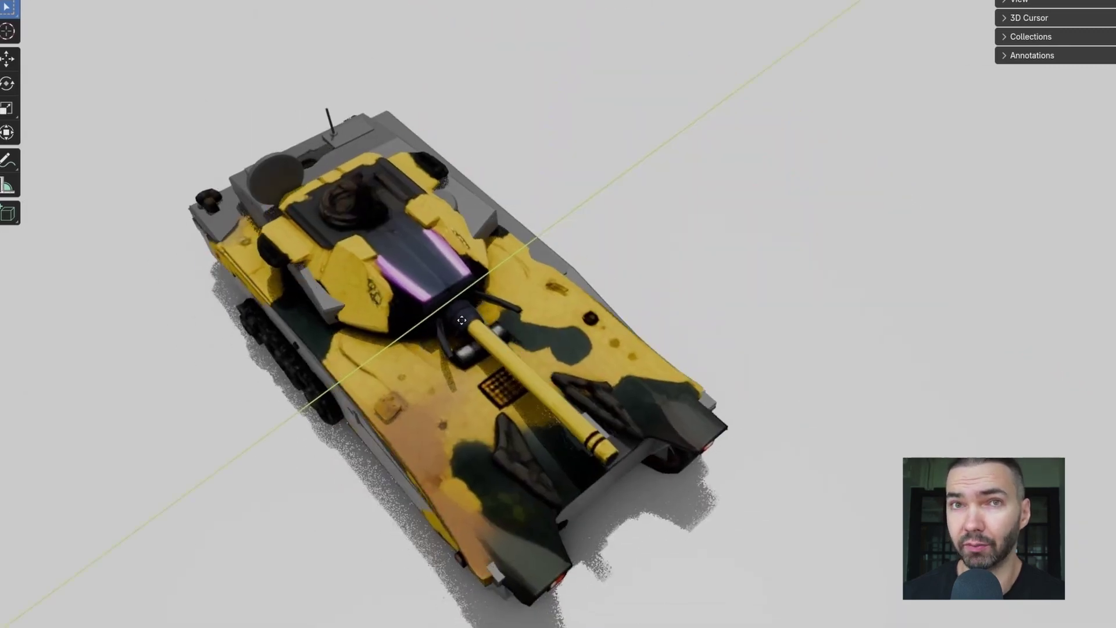
left_click(469, 368)
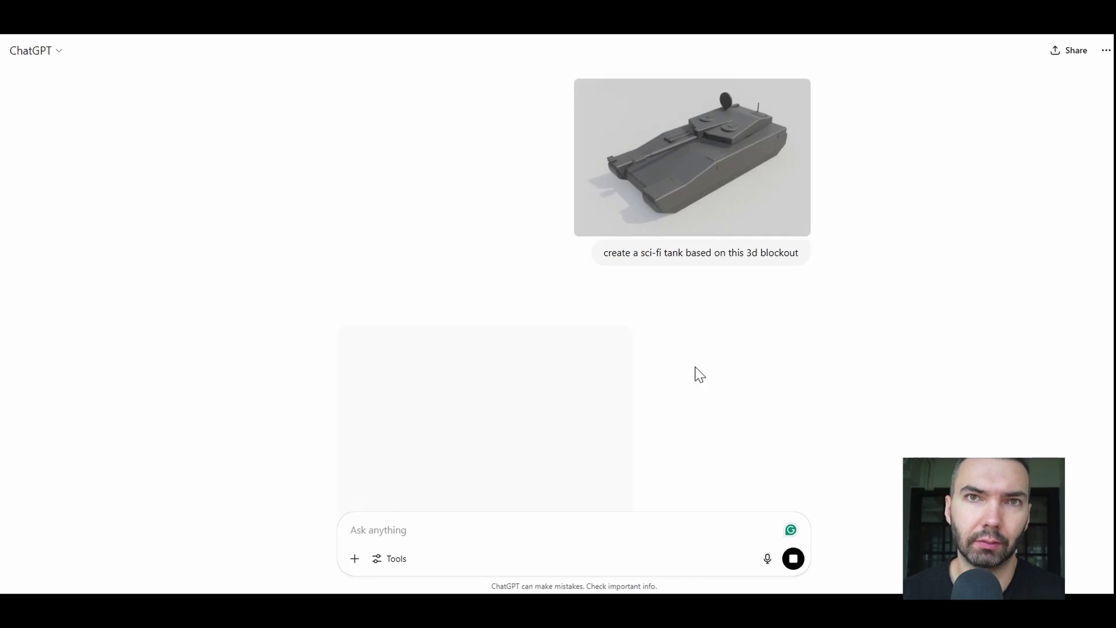
Bring the generated sci-fi tank image into view and show it at full size.
left_click(574, 487)
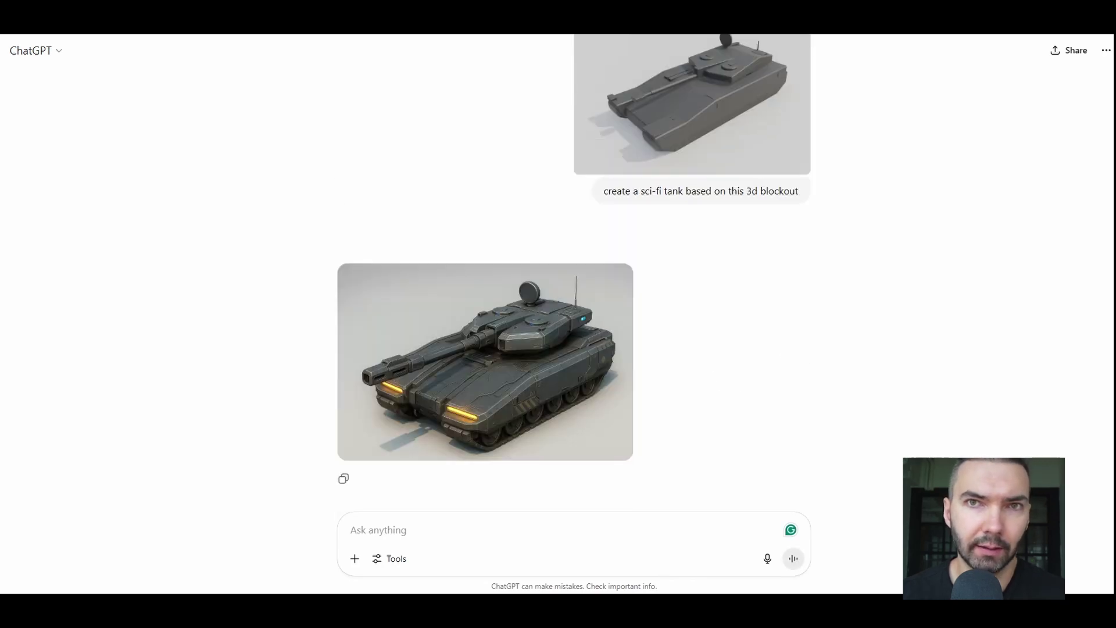
left_click(599, 308)
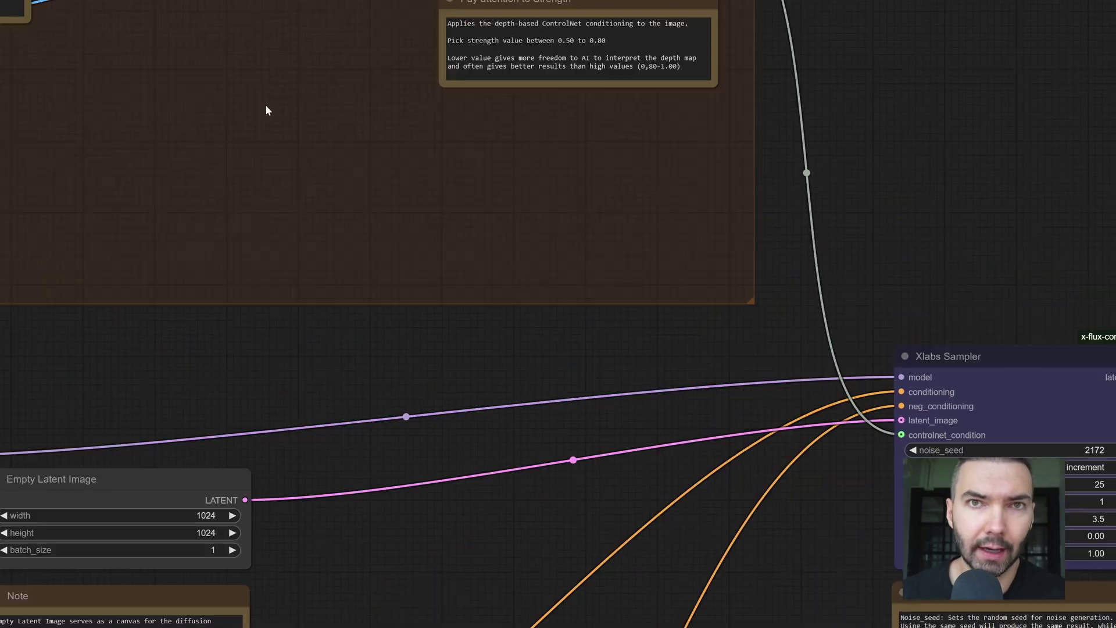
Paste the tank blockout screenshot into the Load Image node as 010_Tank.jpg.
left_click_drag(238, 109, 299, 166)
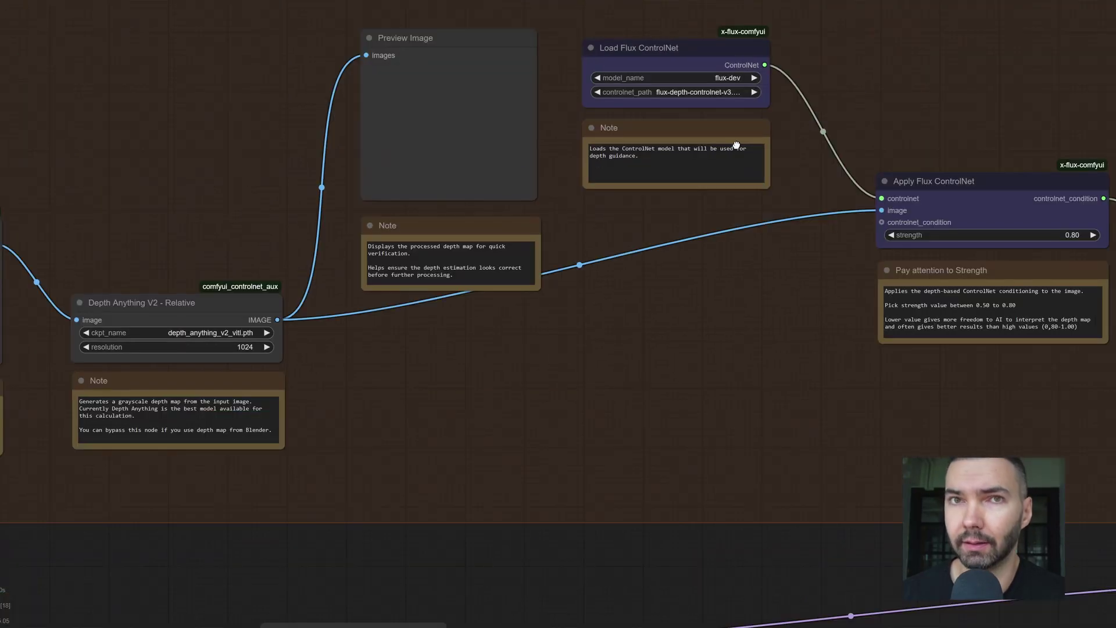
left_click_drag(736, 145, 591, 204)
left_click(252, 233)
key("ctrl+v")
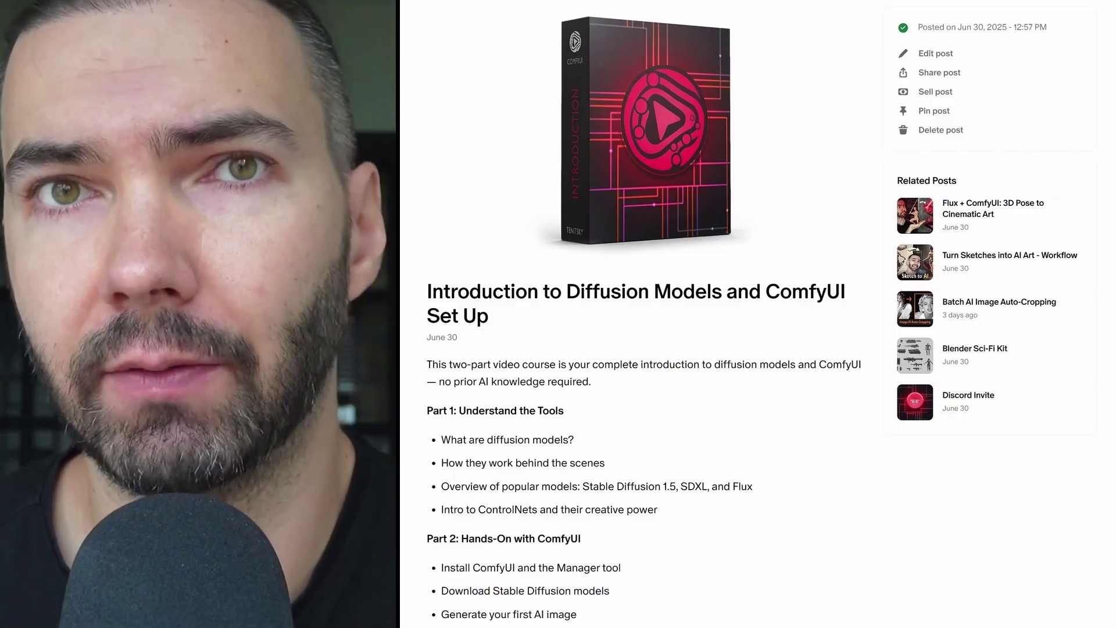
Scroll down through the Patreon course post's outline.
scroll(756, 314, "down", 4)
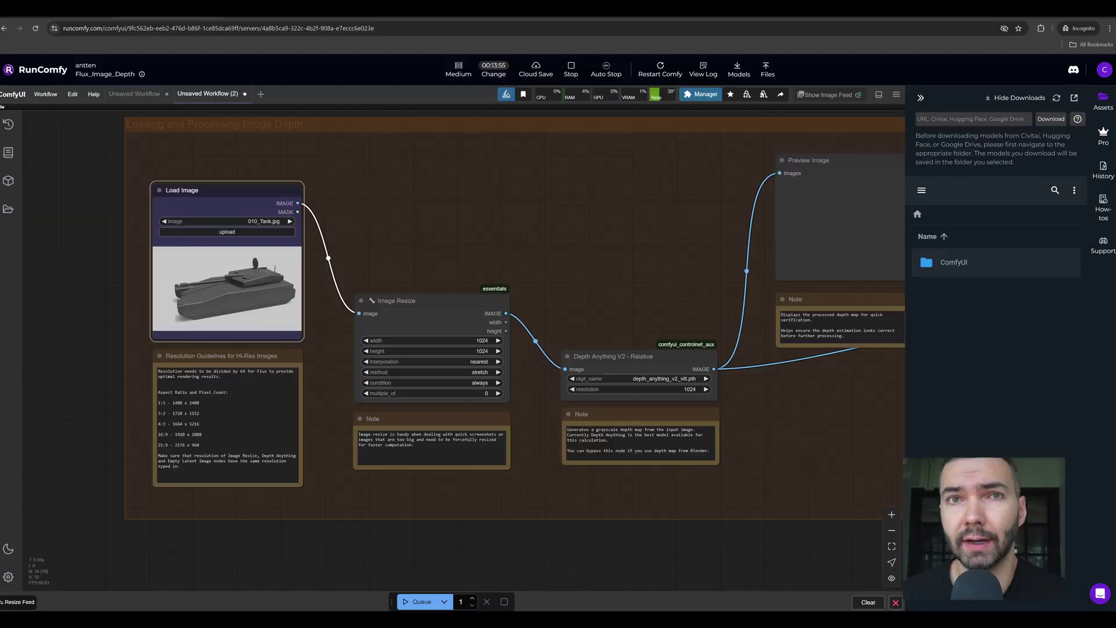
Replace 'chrome' with 'matte black' in the prompt and view Flux_Gen_00004_.png raw from output.
double_click(528, 354)
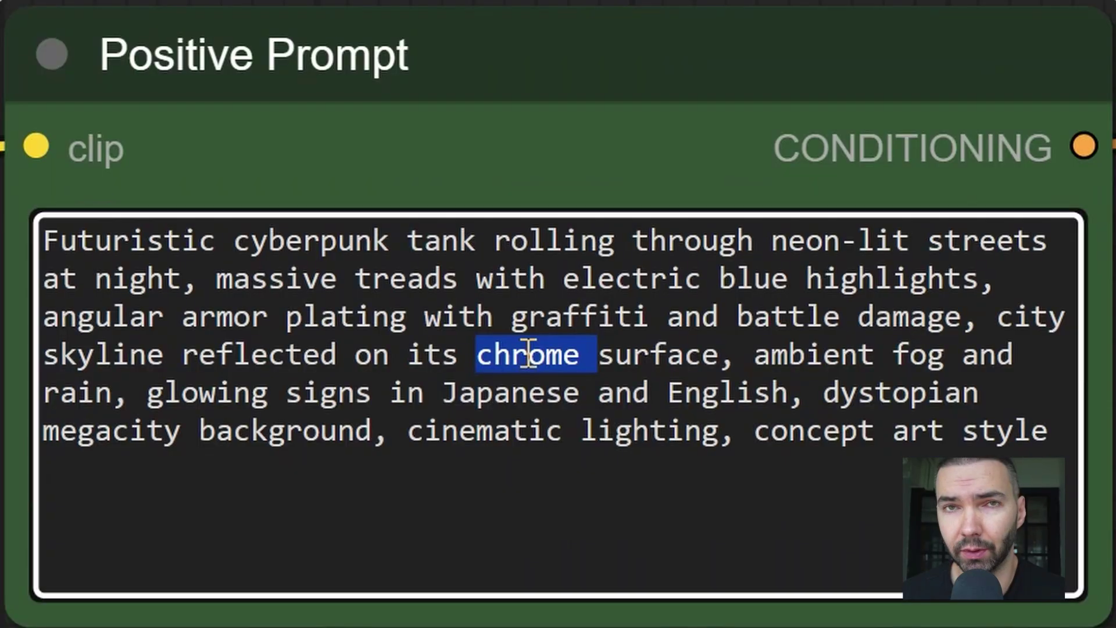
type("matte ")
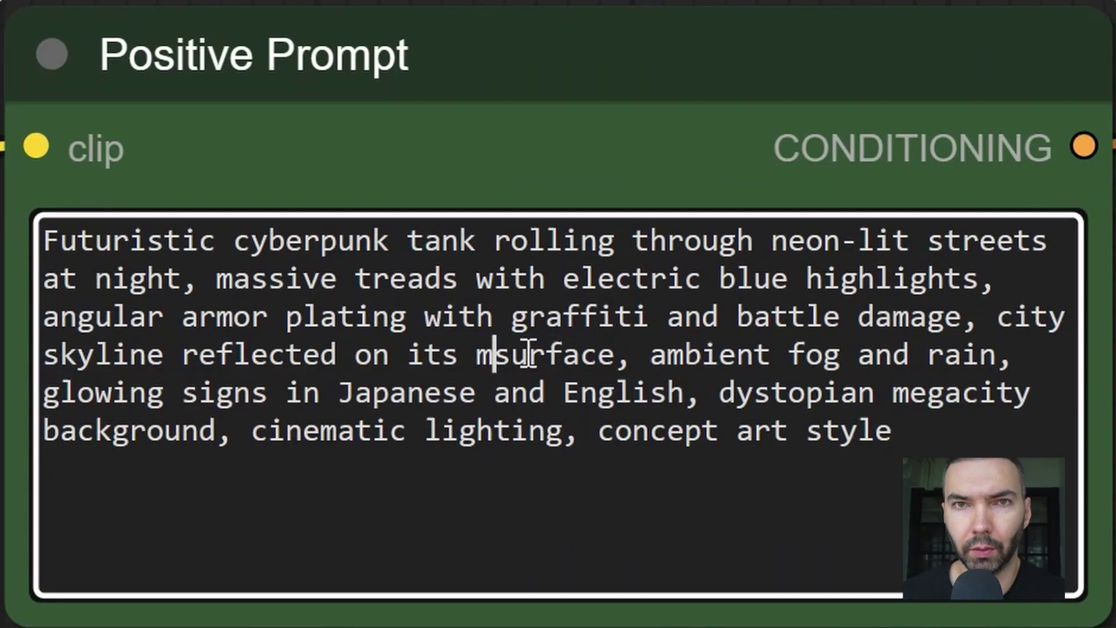
type("black")
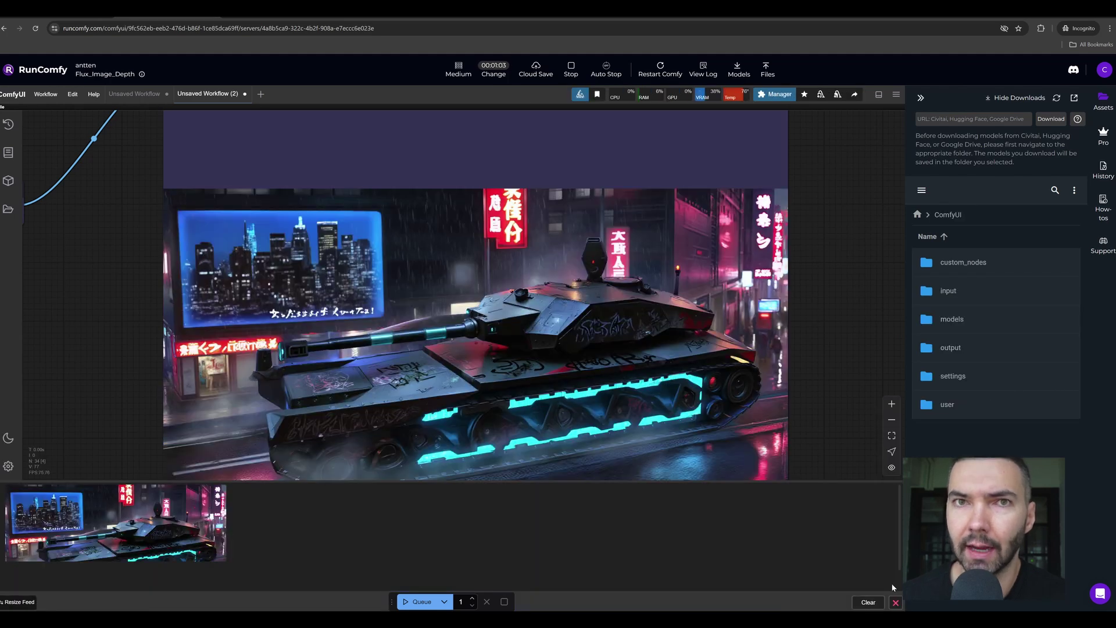
left_click(895, 603)
left_click(958, 359)
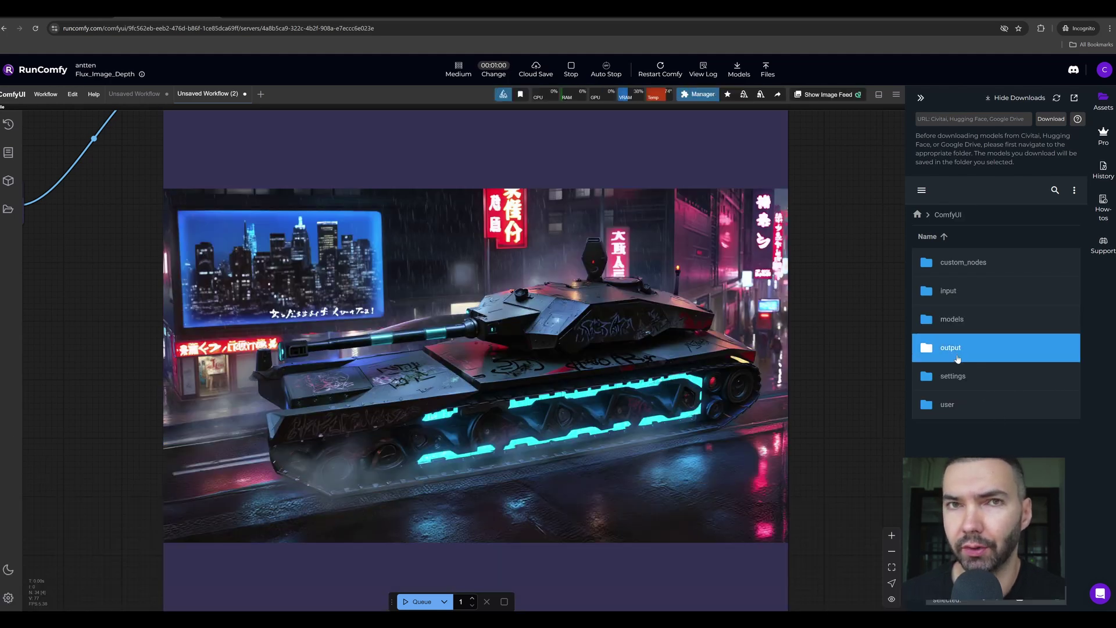
left_click(962, 362)
left_click(965, 374)
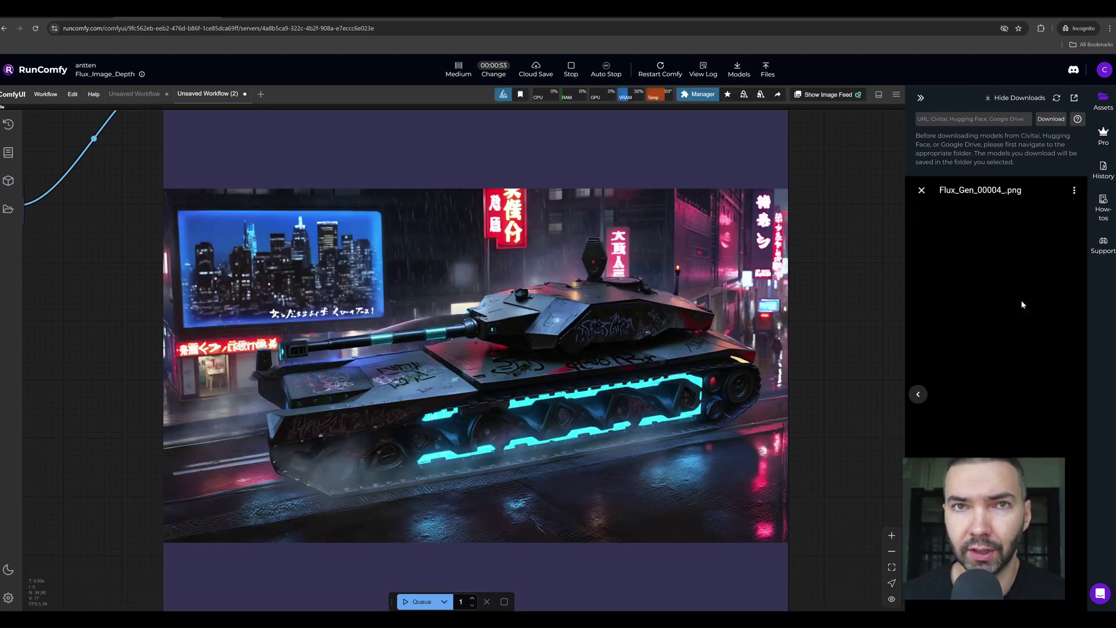
left_click(1074, 190)
left_click(1054, 215)
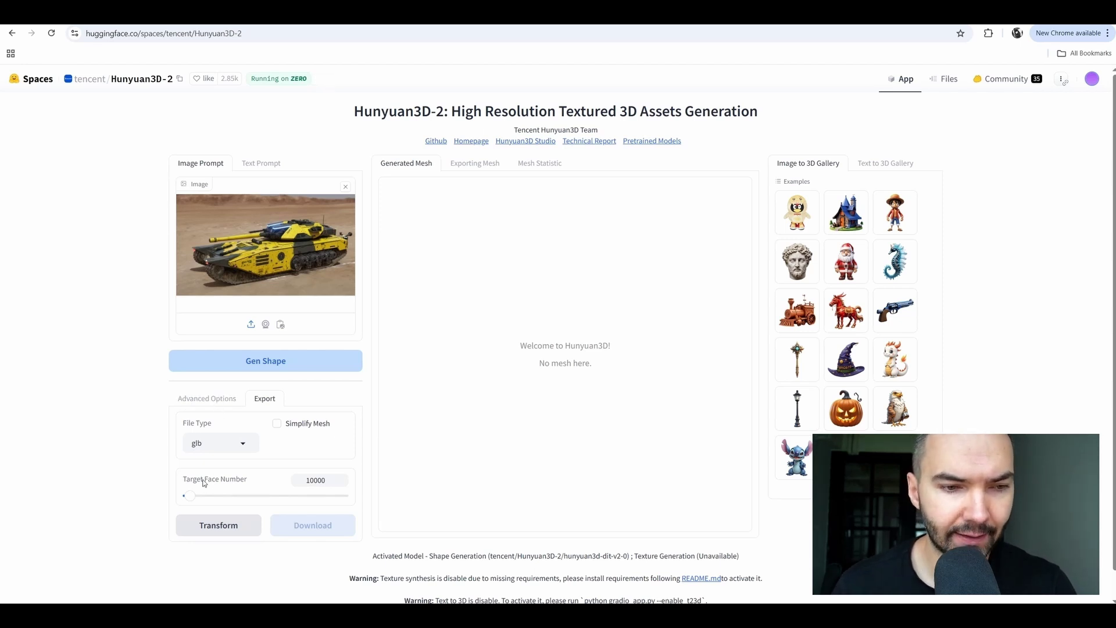
Set the Target Face Number slider to 30100.
left_click_drag(204, 483, 236, 483)
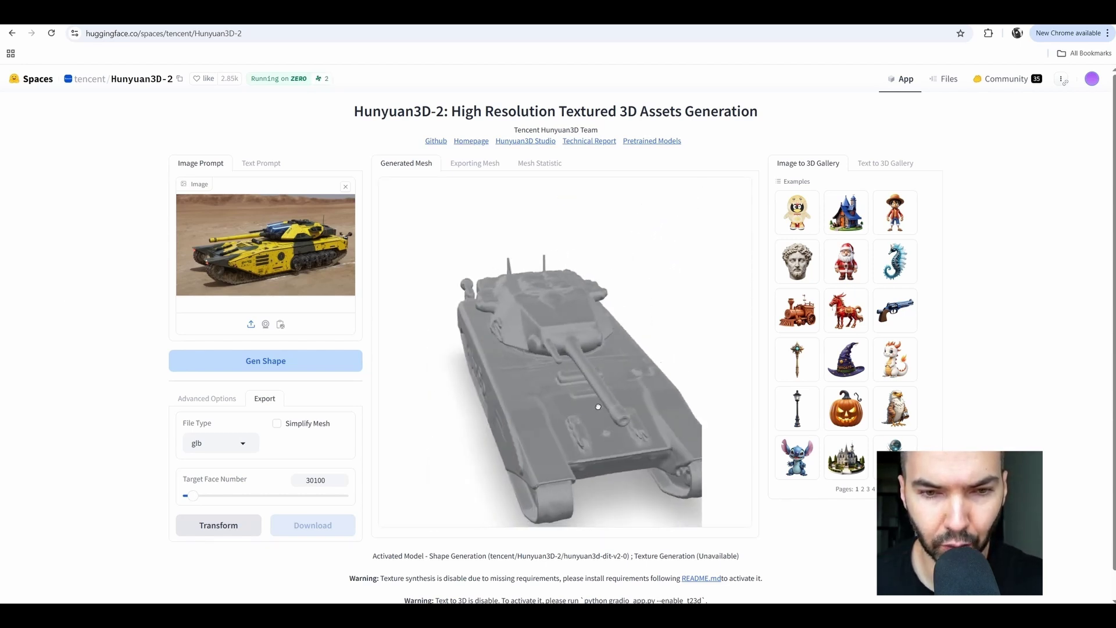
Orbit and zoom the grey tank mesh to inspect its sides, turret and front.
left_click_drag(599, 407, 593, 385)
scroll(602, 392, "up", 5)
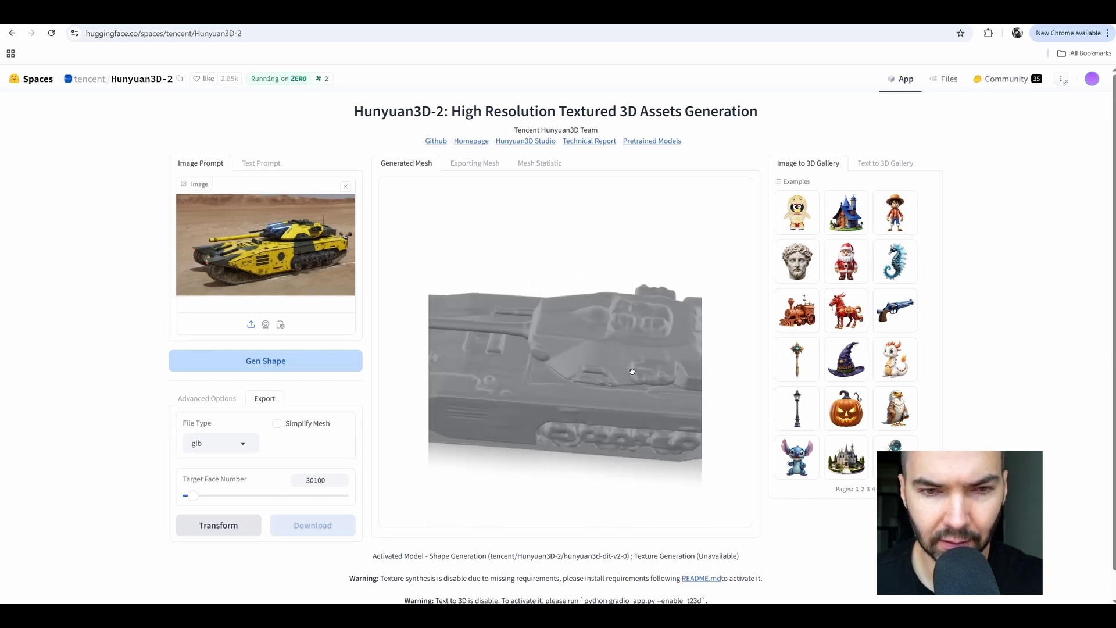
left_click_drag(637, 384, 600, 355)
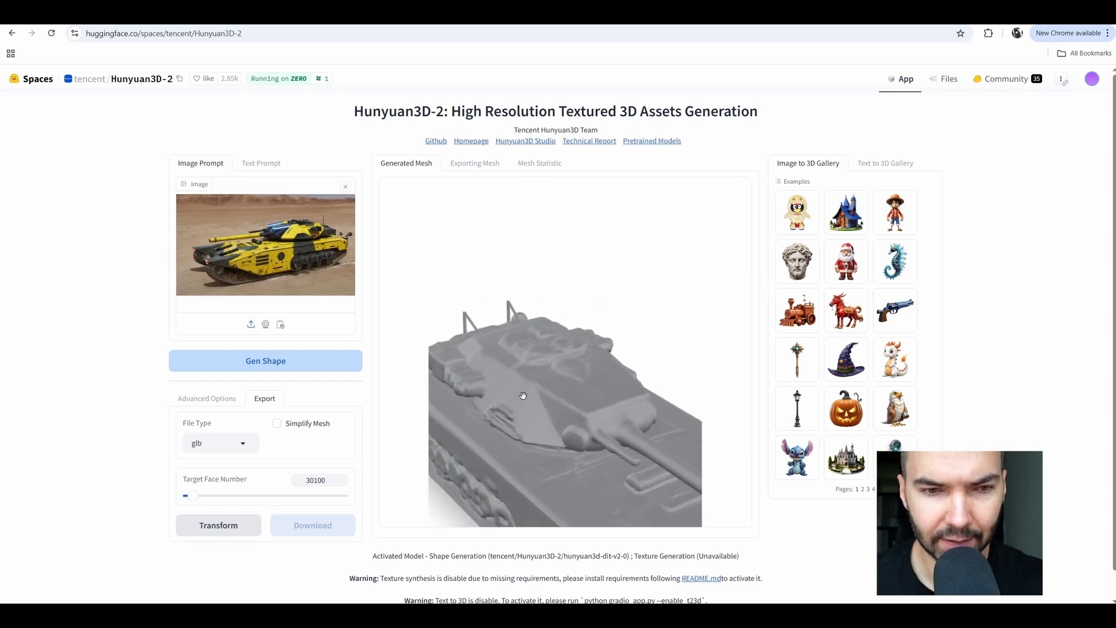
left_click_drag(529, 401, 575, 413)
scroll(573, 411, "up", 3)
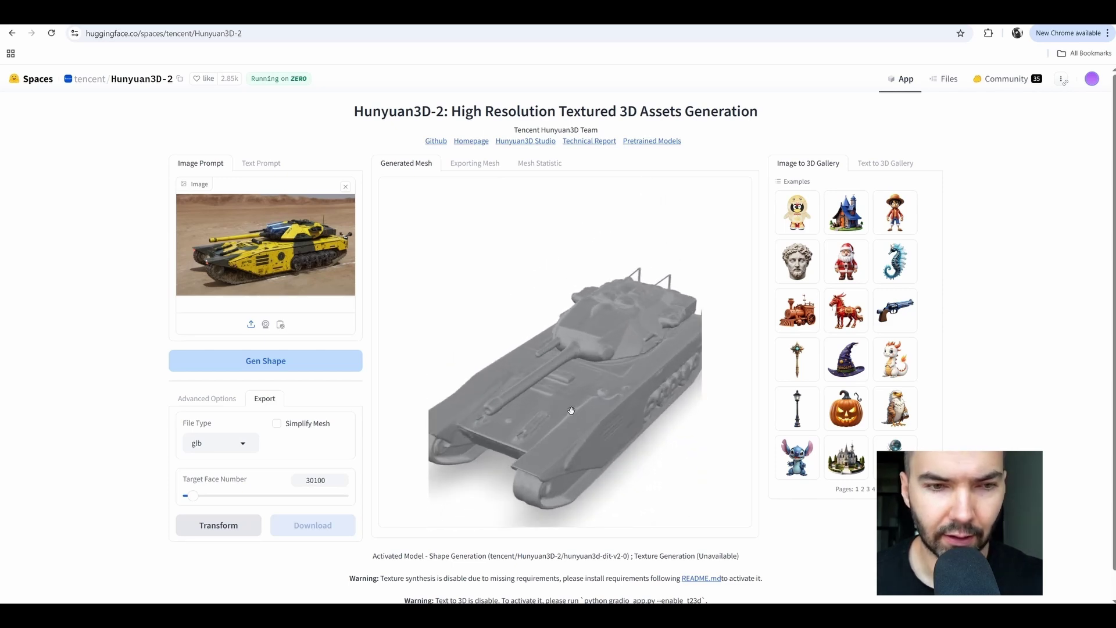
mouse_move(594, 397)
left_mouse_down()
mouse_move(623, 386)
mouse_move(602, 385)
left_mouse_up()
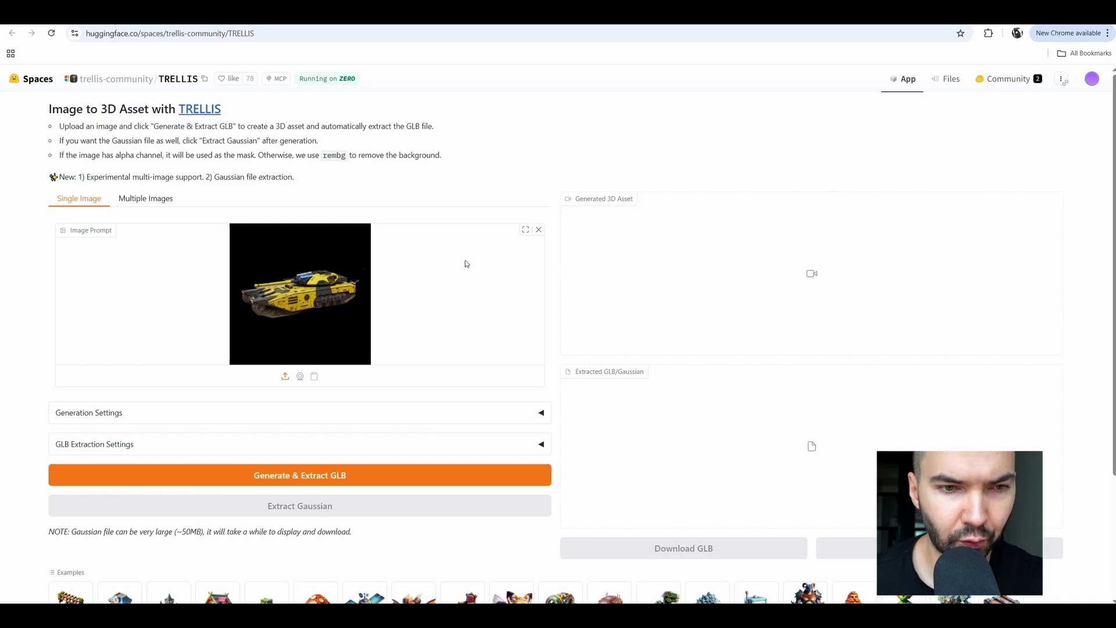
Set the TRELLIS texture size to 2048 and start generating the tank's 3D asset and GLB.
left_click(525, 231)
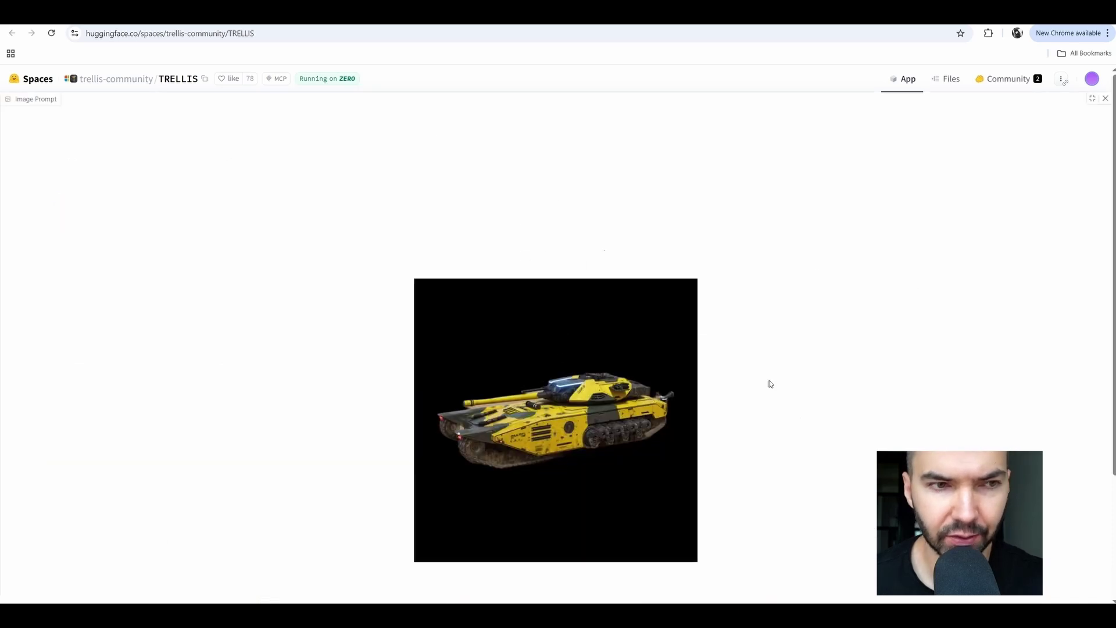
key("Escape")
scroll(491, 405, "down", 5)
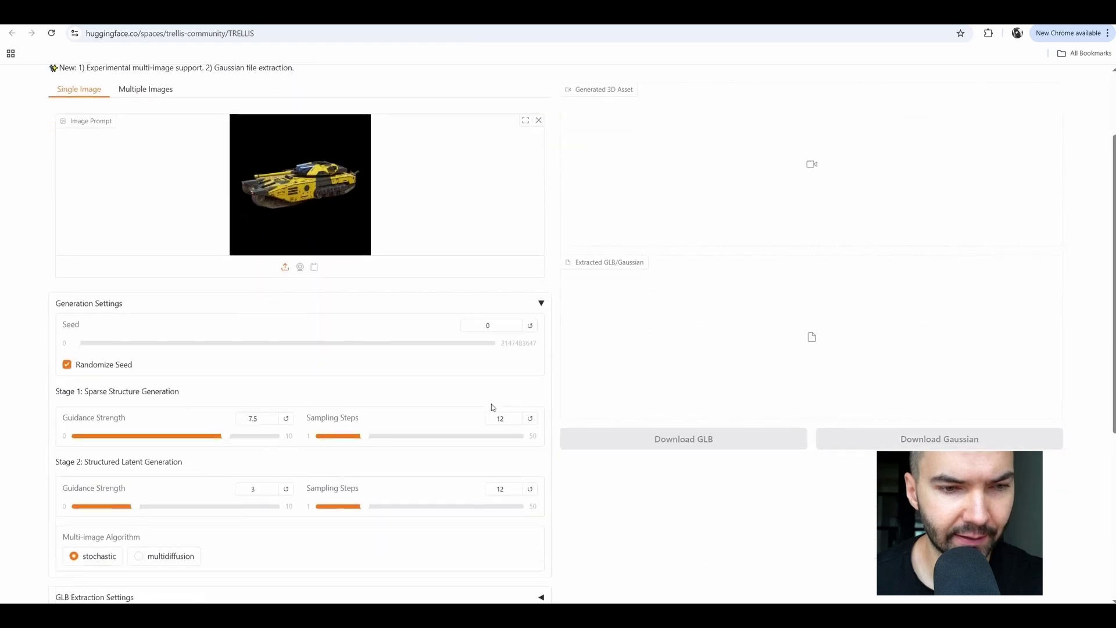
scroll(492, 405, "up", 2)
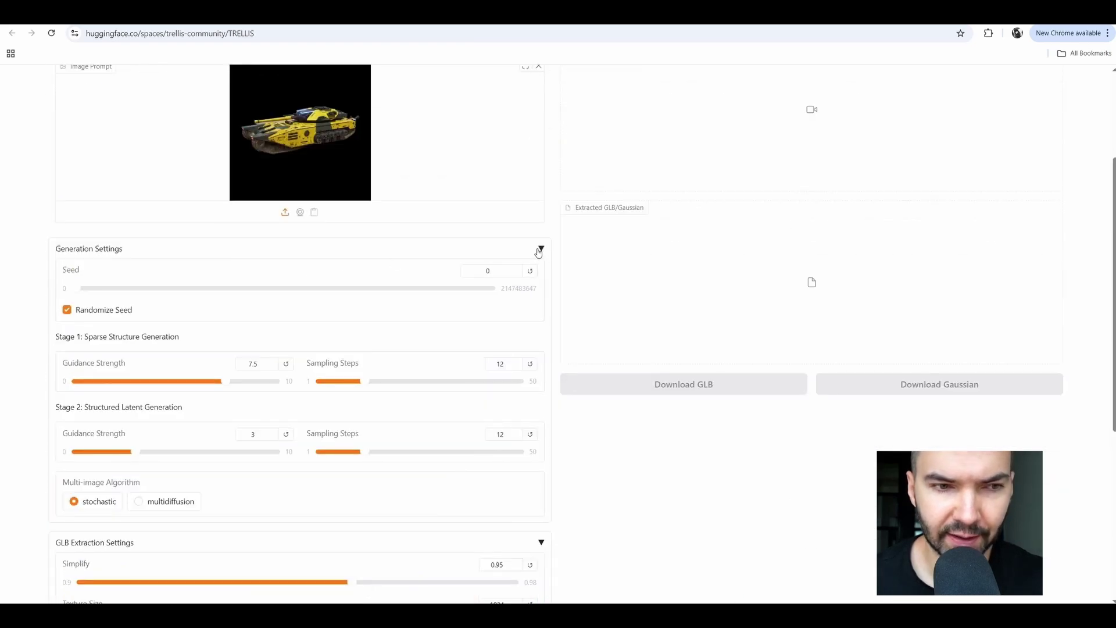
left_click(542, 249)
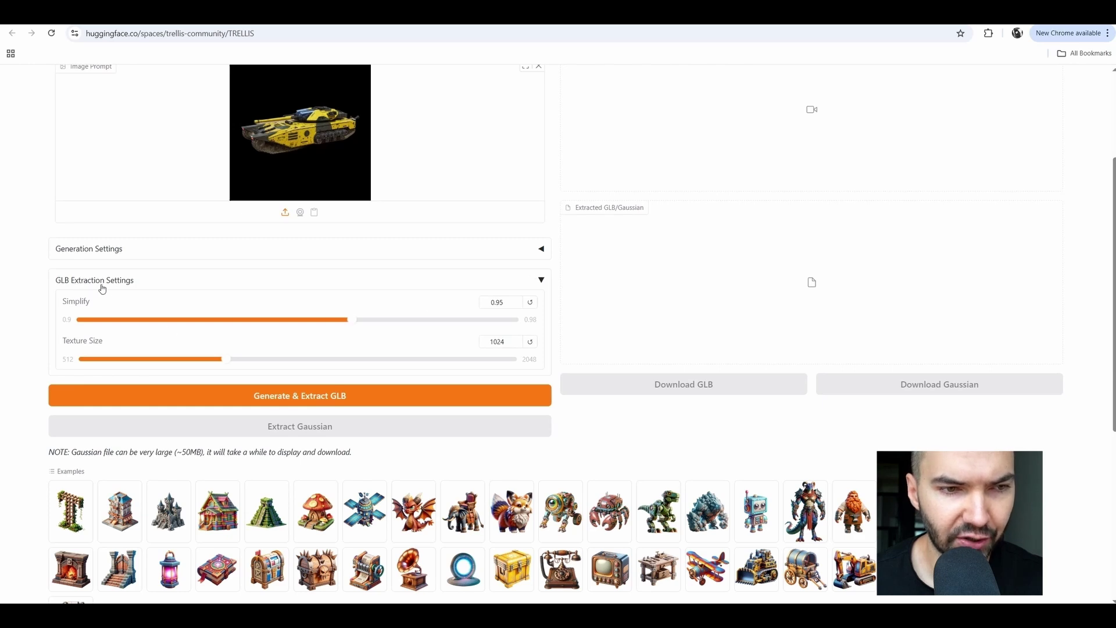
left_click_drag(281, 363, 517, 366)
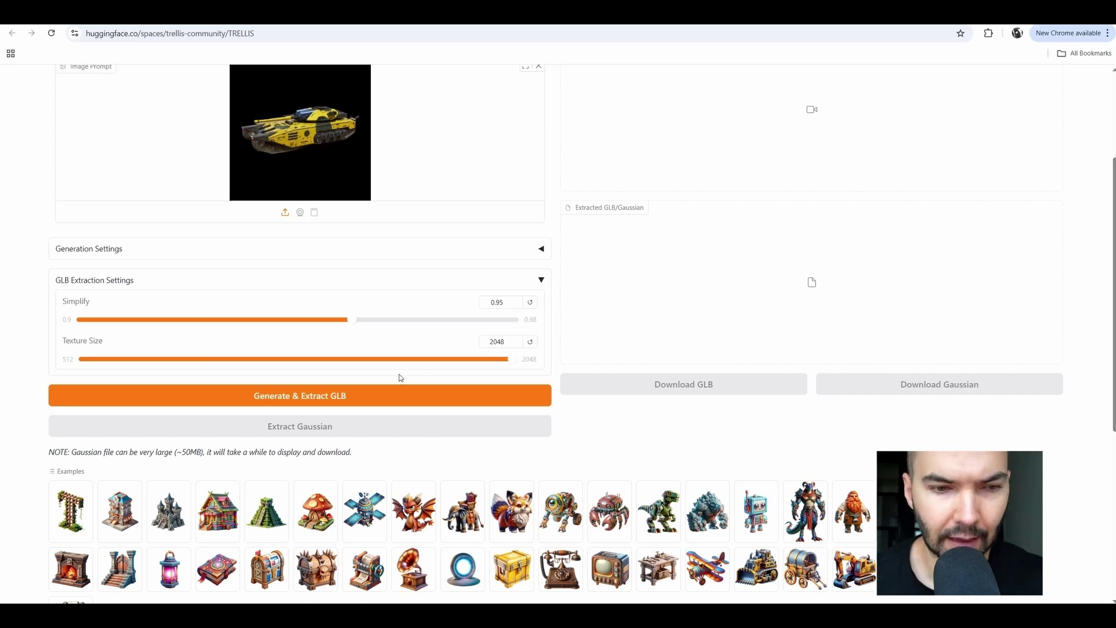
left_click(410, 395)
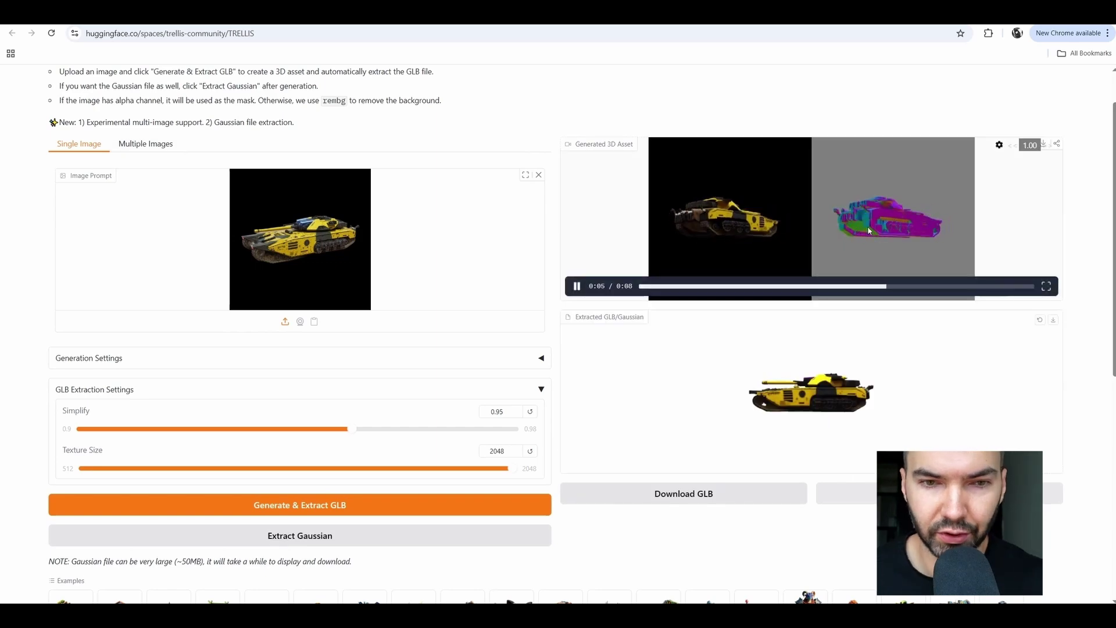
Rewind the tank turntable video to 0:01 and play it full screen.
left_click(794, 247)
left_click(717, 287)
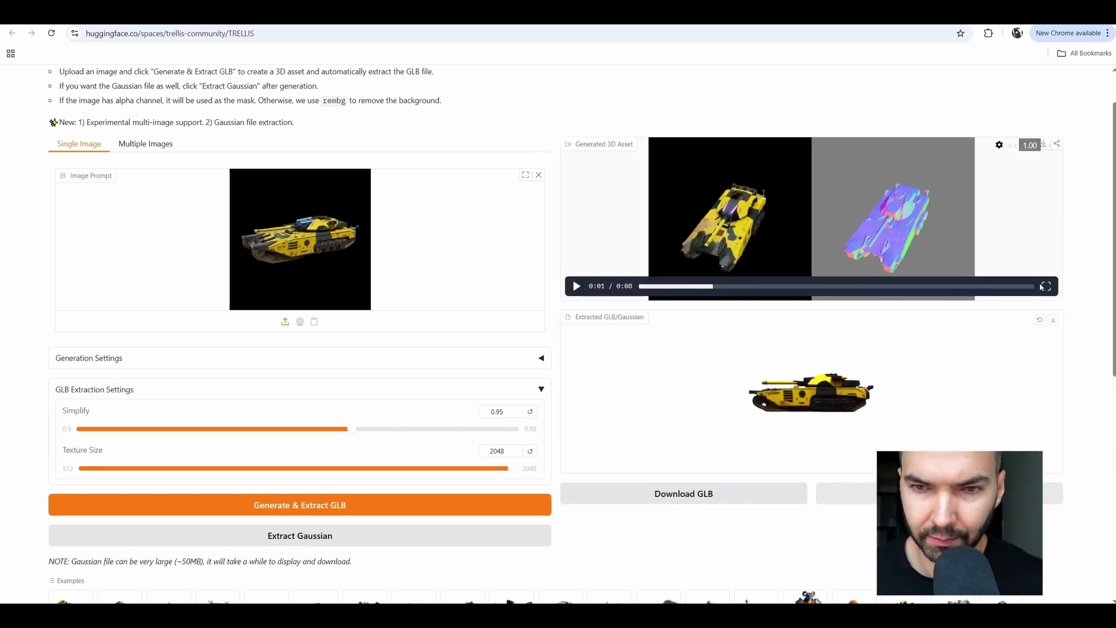
left_click(1045, 286)
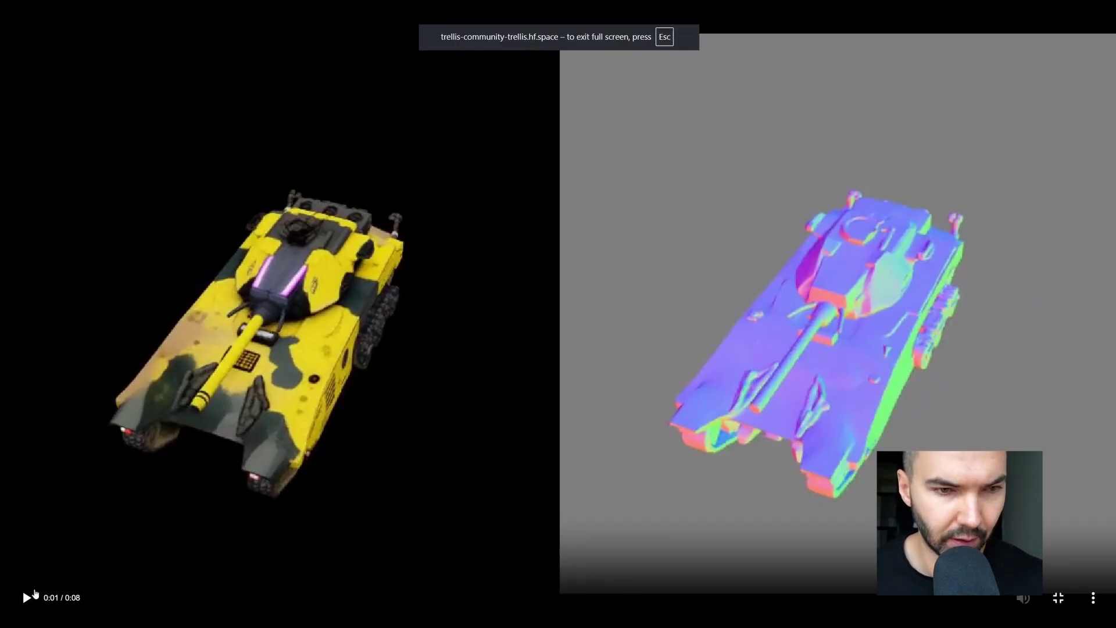
left_click(28, 597)
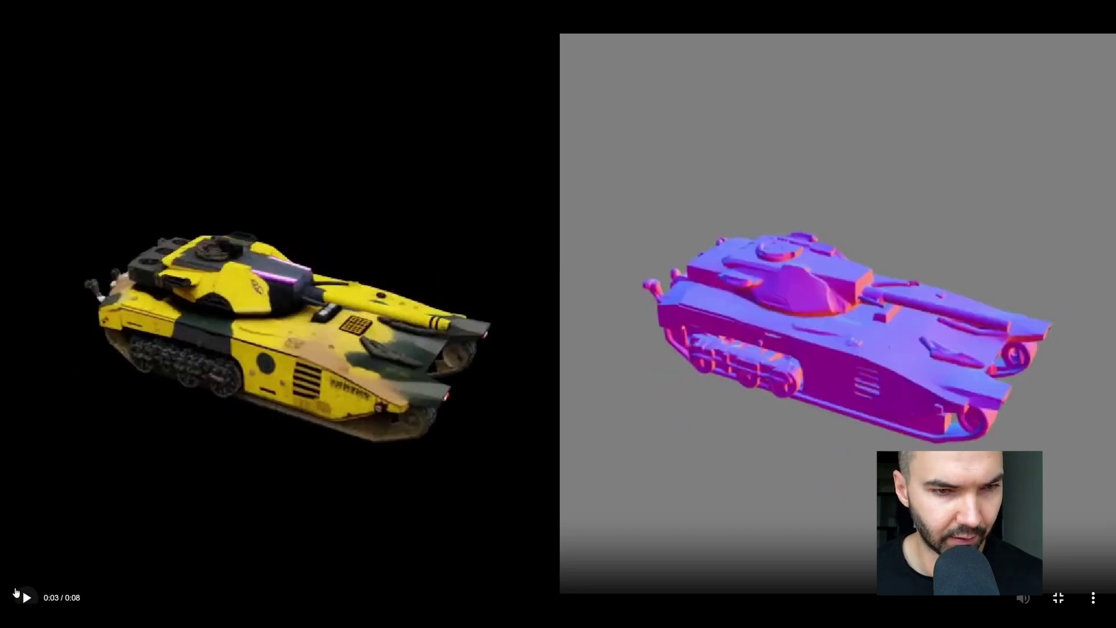
key("Escape")
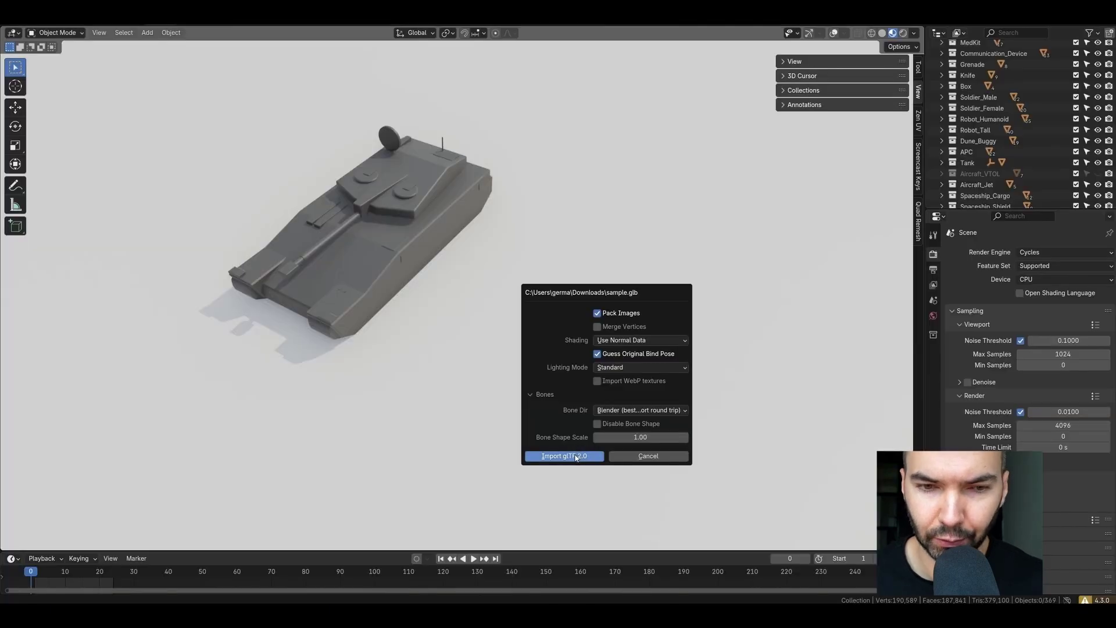
Import sample.glb as glTF 2.0 and frame both tanks in the viewport.
left_click(577, 456)
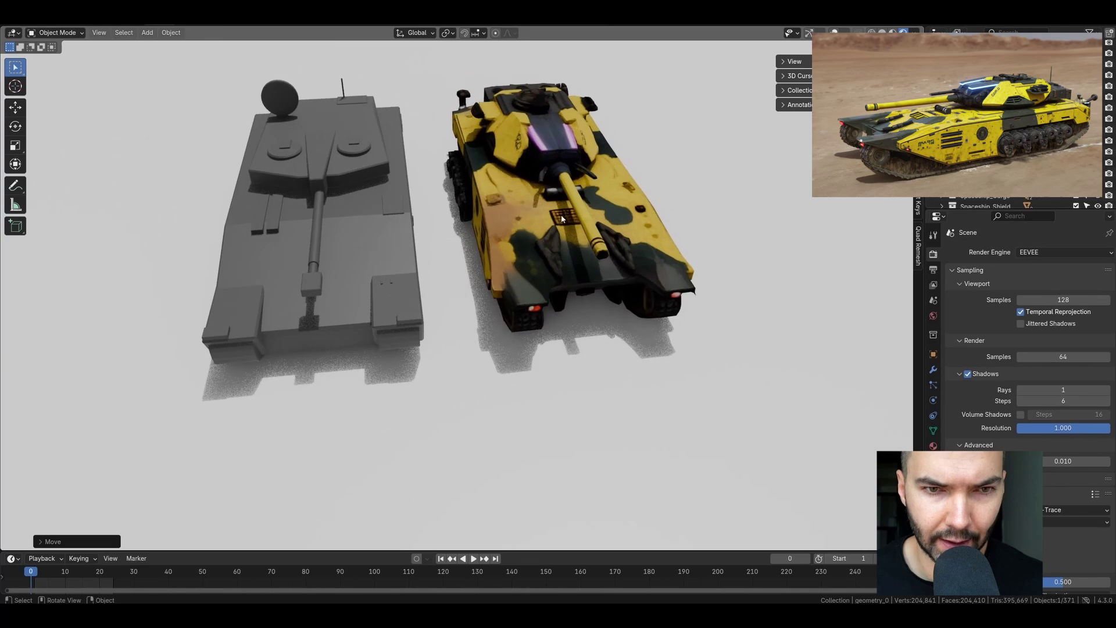
scroll(595, 248, "up", 5)
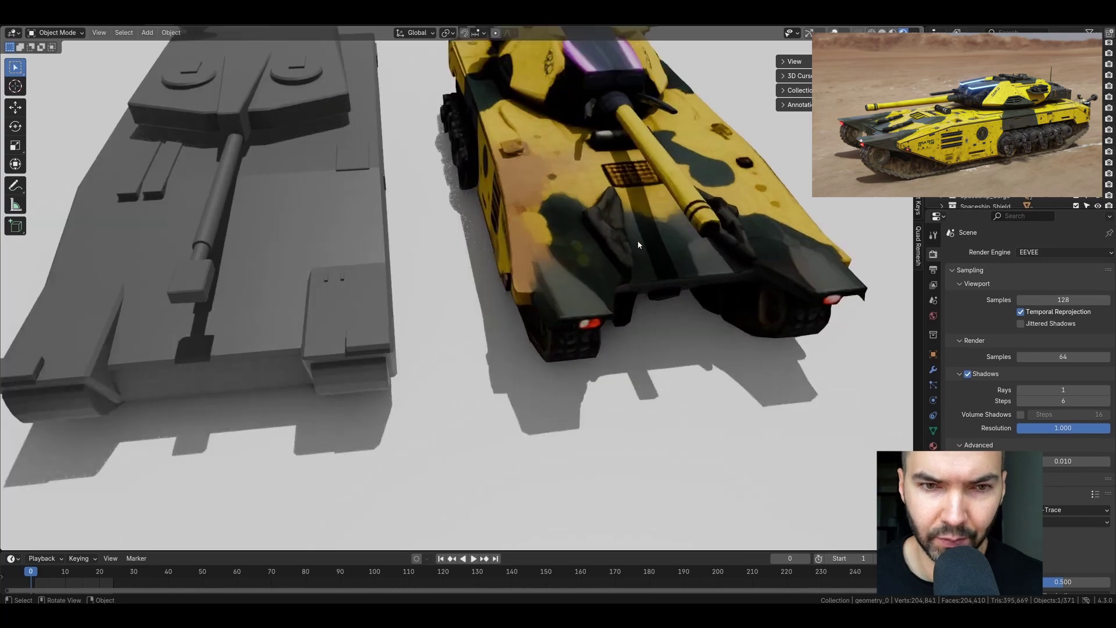
left_click_drag(576, 223, 664, 210)
scroll(663, 209, "down", 3)
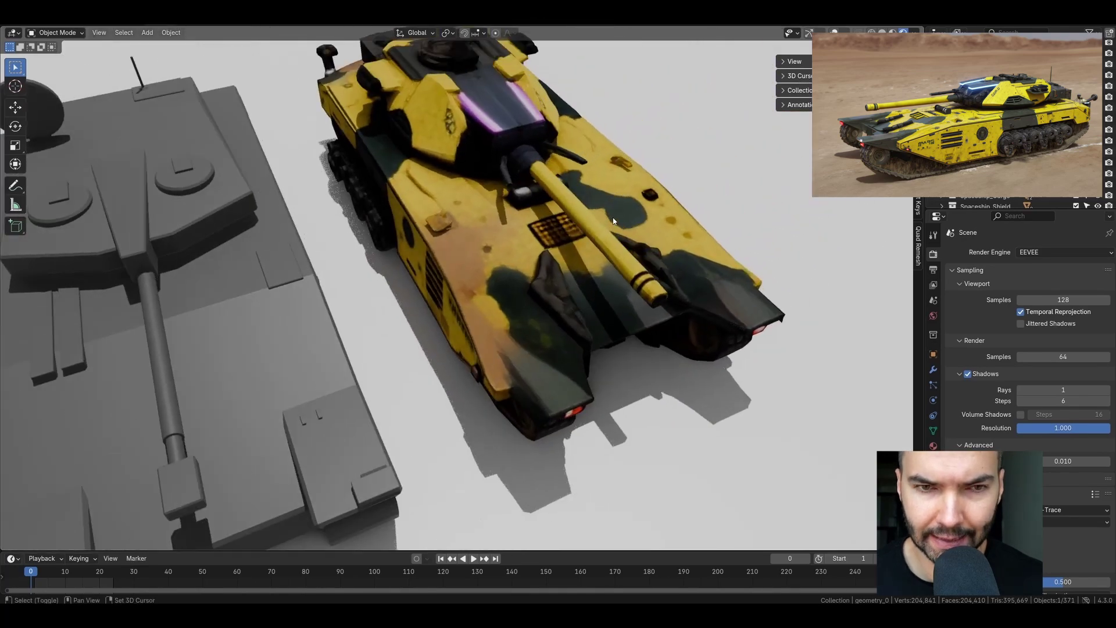
left_click(834, 32)
left_click_drag(669, 262, 525, 245)
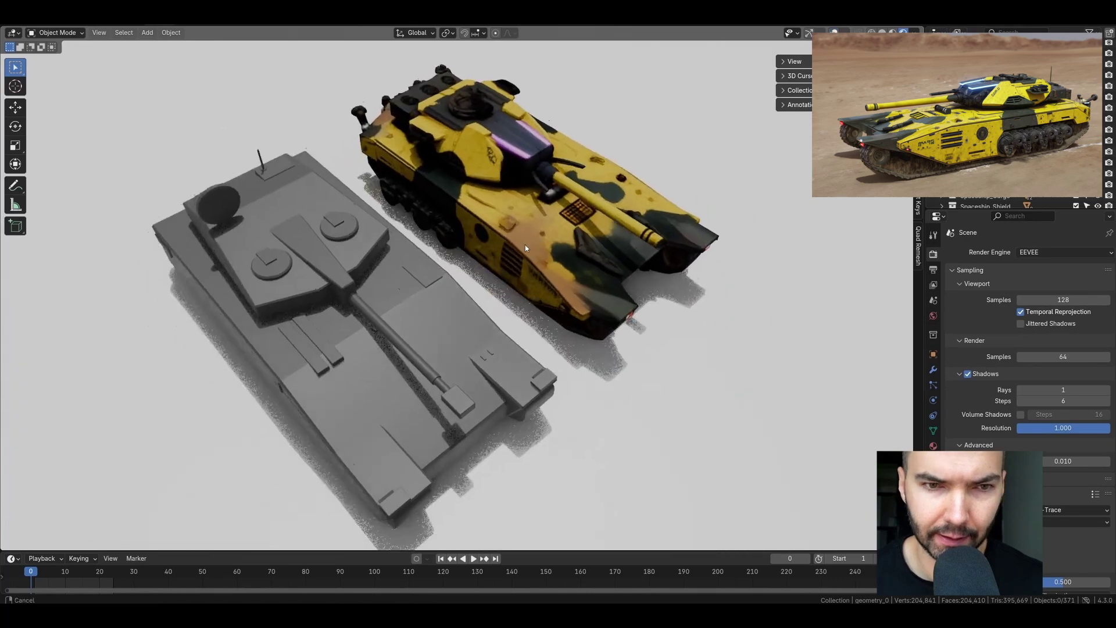
Slide the yellow tank along Y onto the grey tank, then undo to restore side-by-side.
left_click(525, 246)
key("g")
key("y")
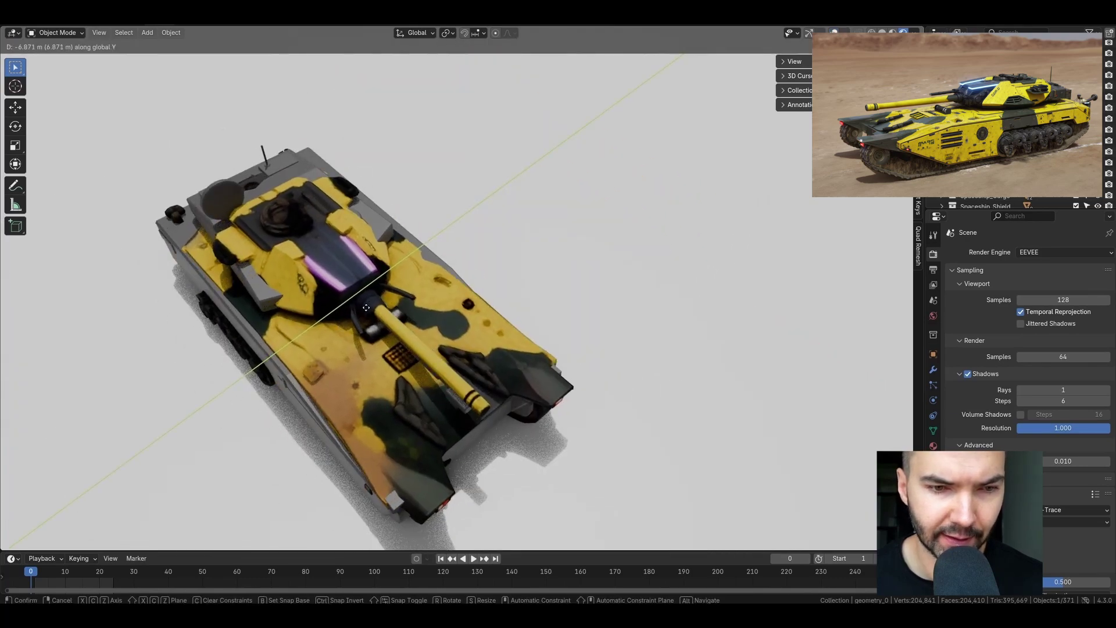
left_click(366, 307)
left_click_drag(371, 344, 501, 361)
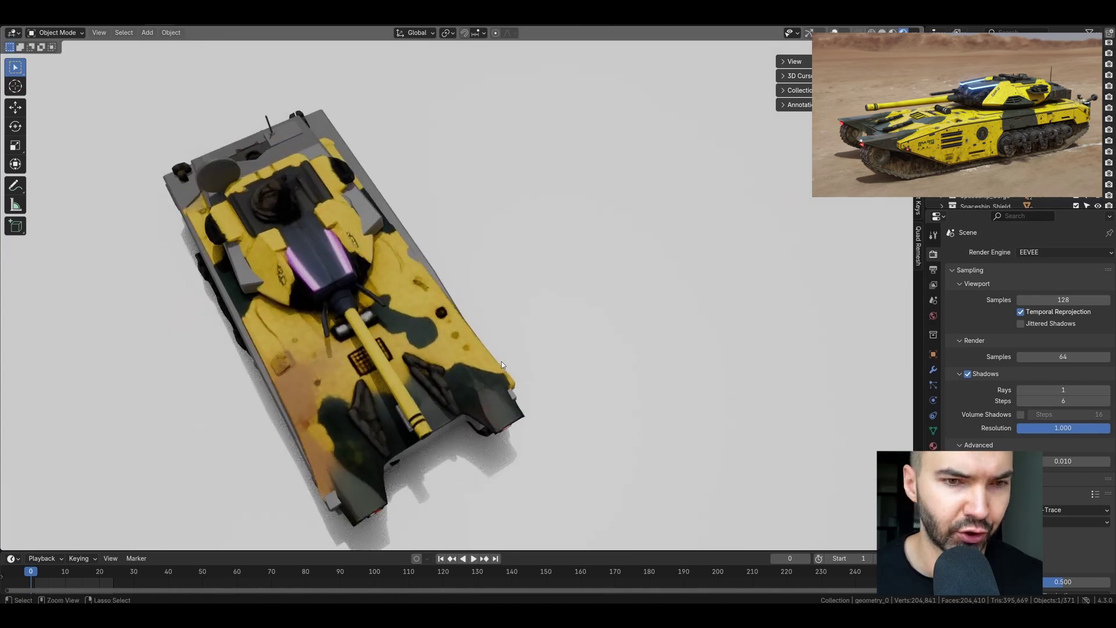
key("ctrl+z")
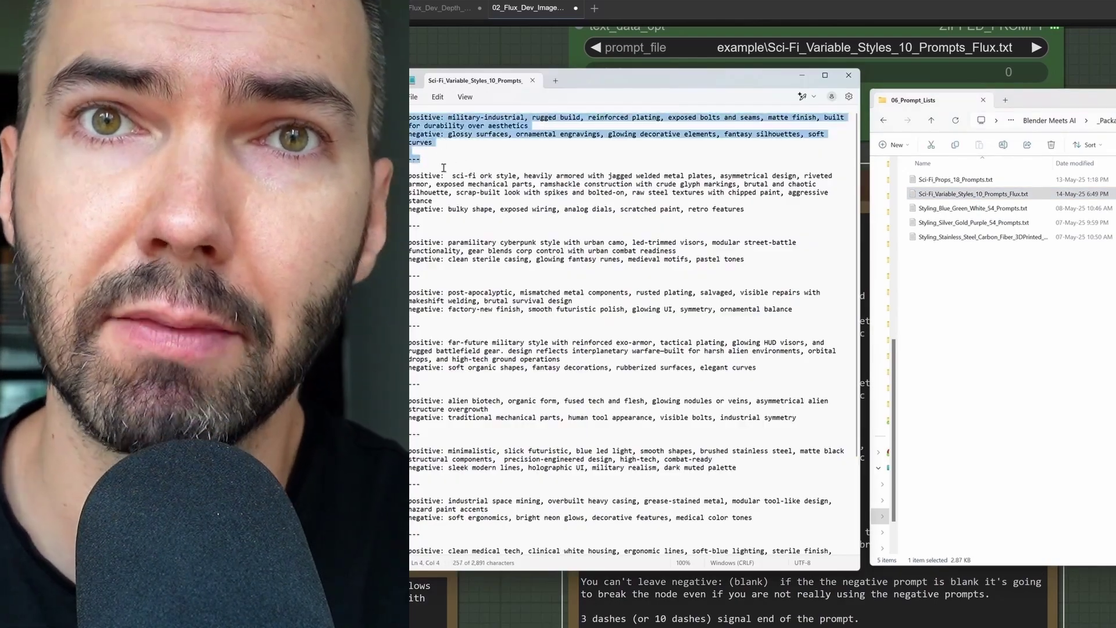
Highlight the post-apocalyptic and industrial space mining prompt blocks in Sci-Fi_Variable_Styles_10_Prompts_Flux.txt.
left_click_drag(411, 293, 420, 325)
left_click_drag(410, 501, 420, 533)
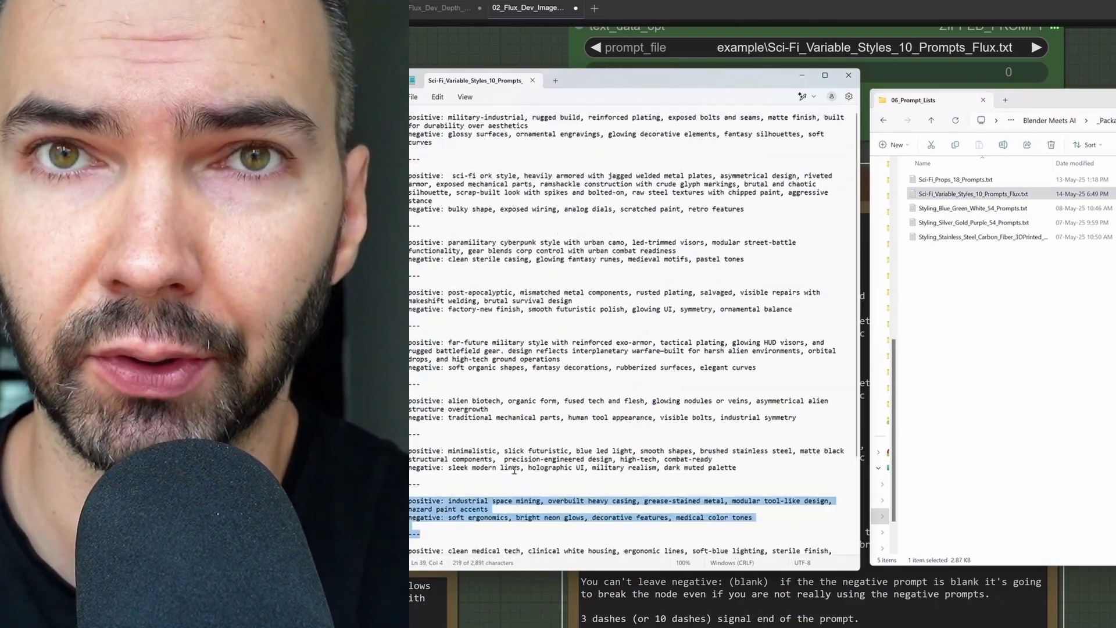
key("ctrl+z")
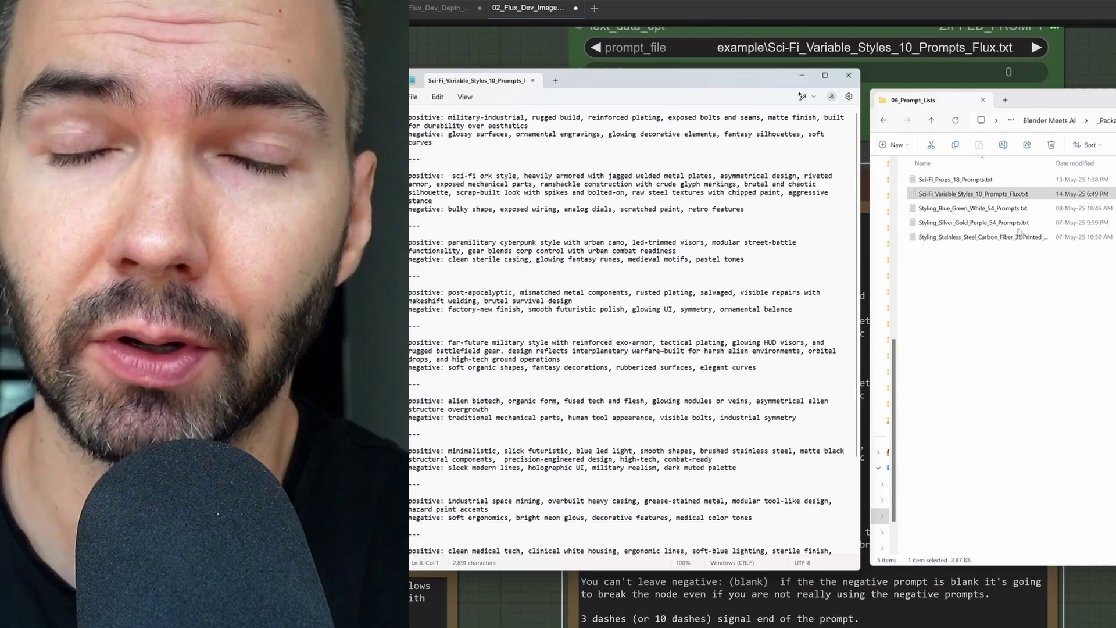